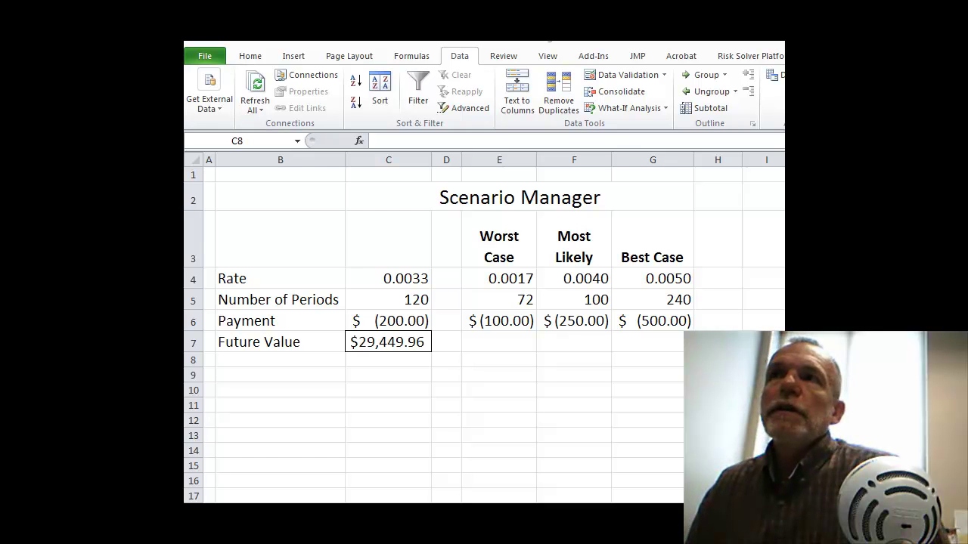
# Review the model by selecting the Future Value cell C7 and the three scenario headings
pyautogui.click(663, 108)
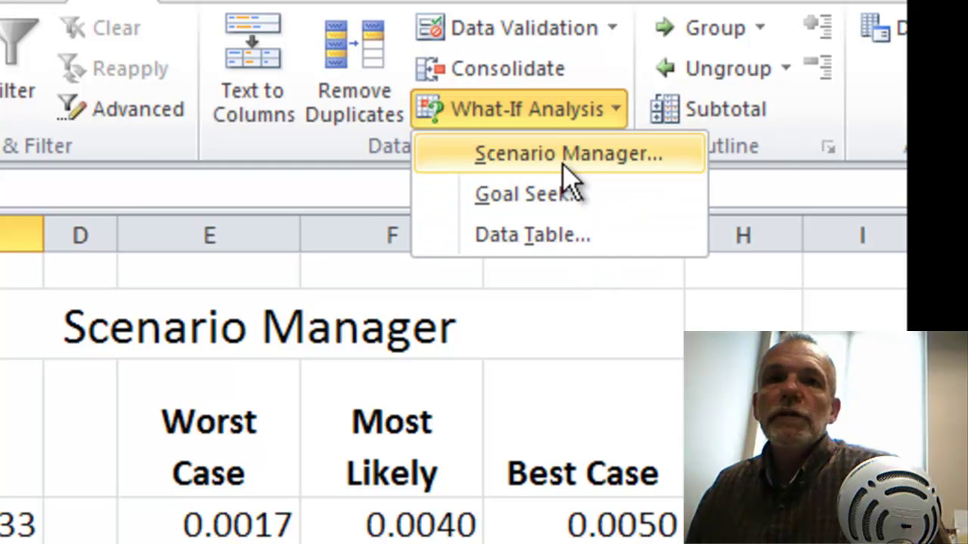
pyautogui.press('Escape')
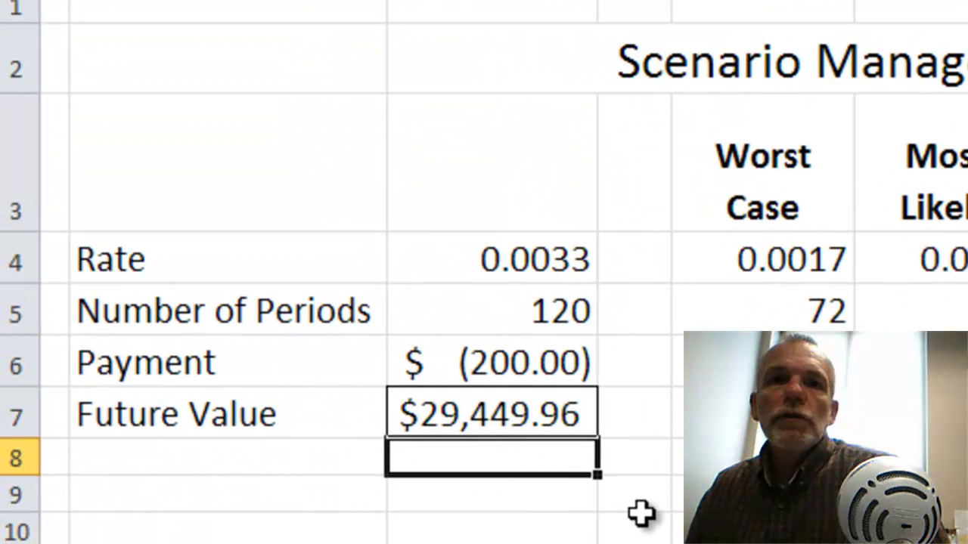
pyautogui.click(507, 416)
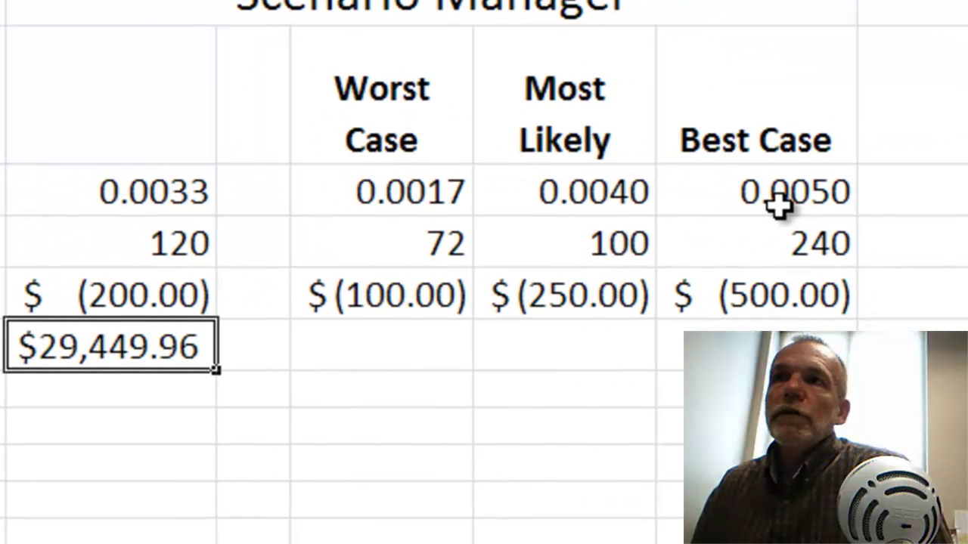
pyautogui.click(361, 120)
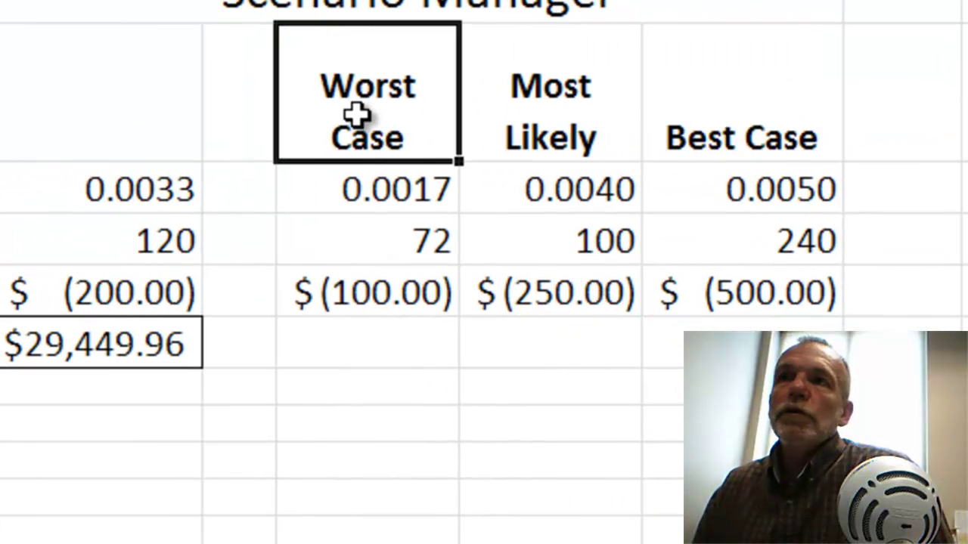
pyautogui.click(516, 107)
pyautogui.click(743, 109)
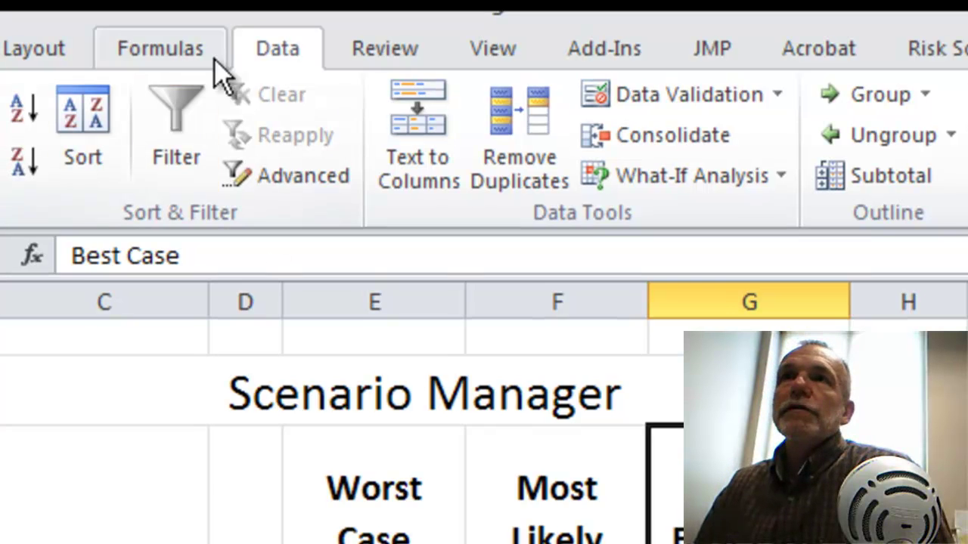
# In Scenario Manager, add a scenario named Worst Case with changing cells C4:C6
pyautogui.click(695, 175)
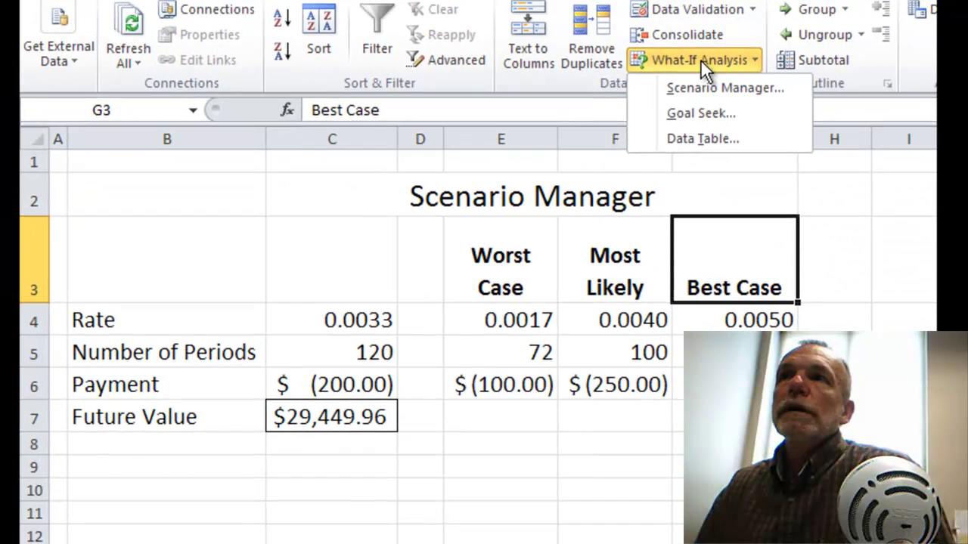
pyautogui.click(730, 120)
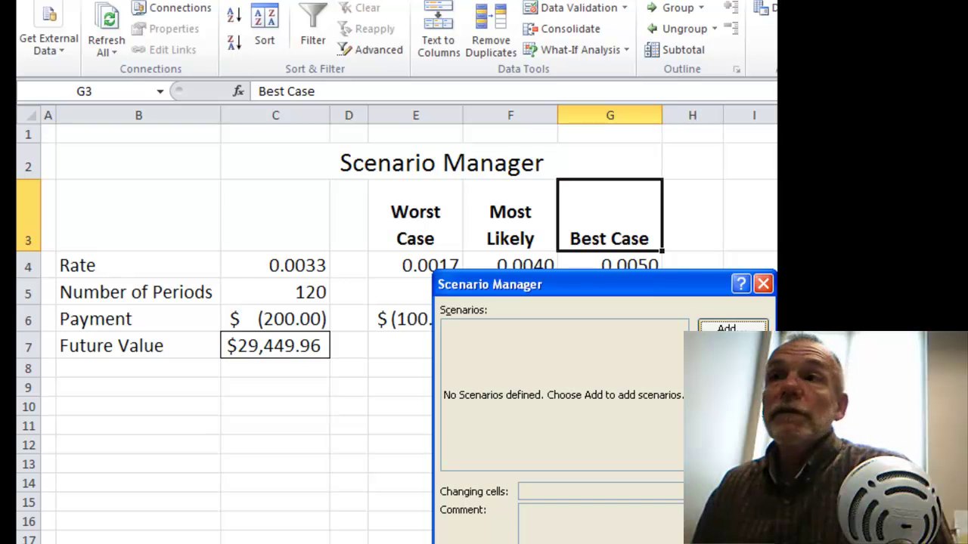
pyautogui.press('Return')
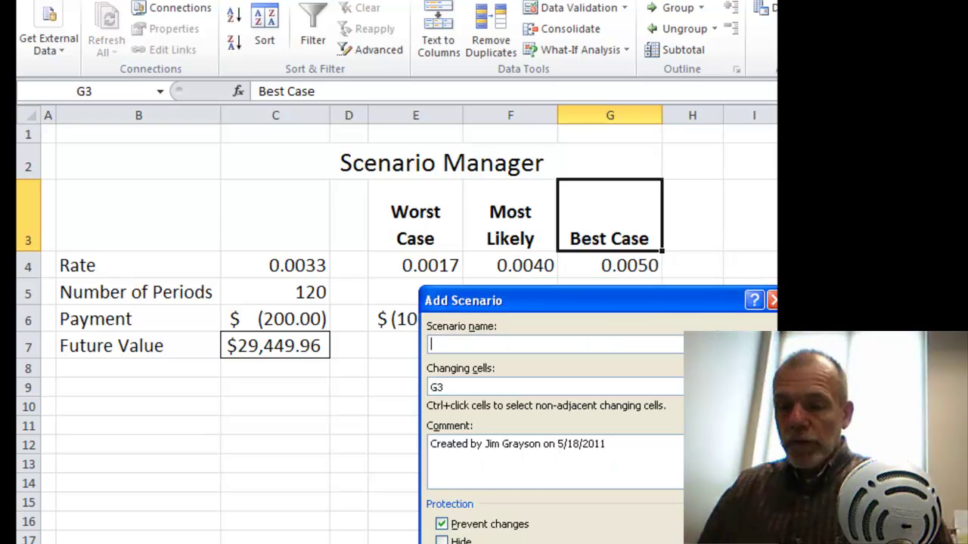
pyautogui.write('Worst Case')
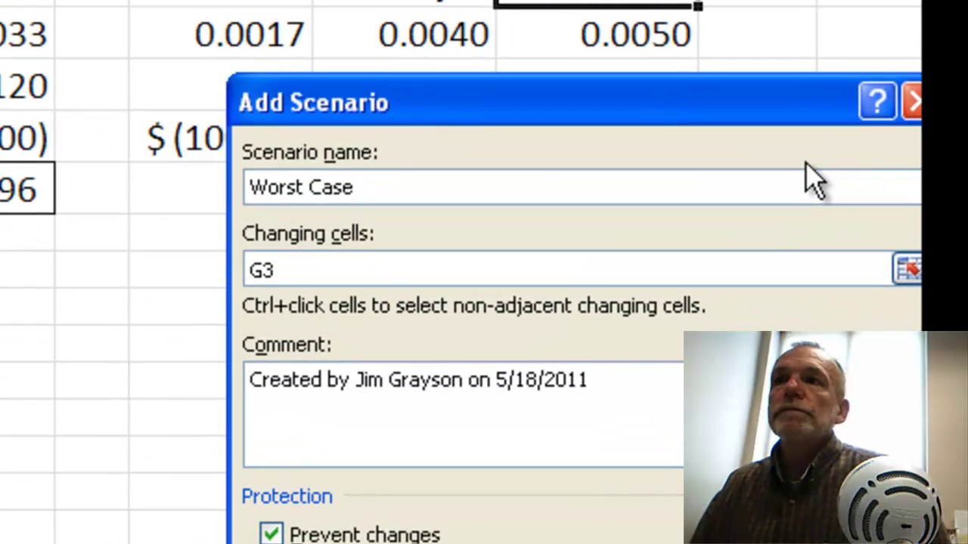
pyautogui.press('Tab')
pyautogui.click(907, 270)
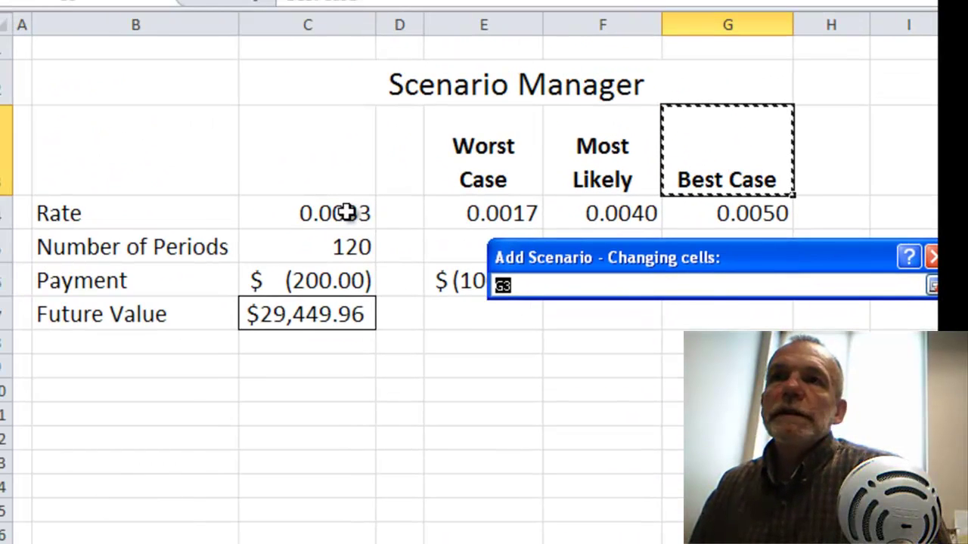
pyautogui.moveTo(346, 214); pyautogui.dragTo(346, 271)
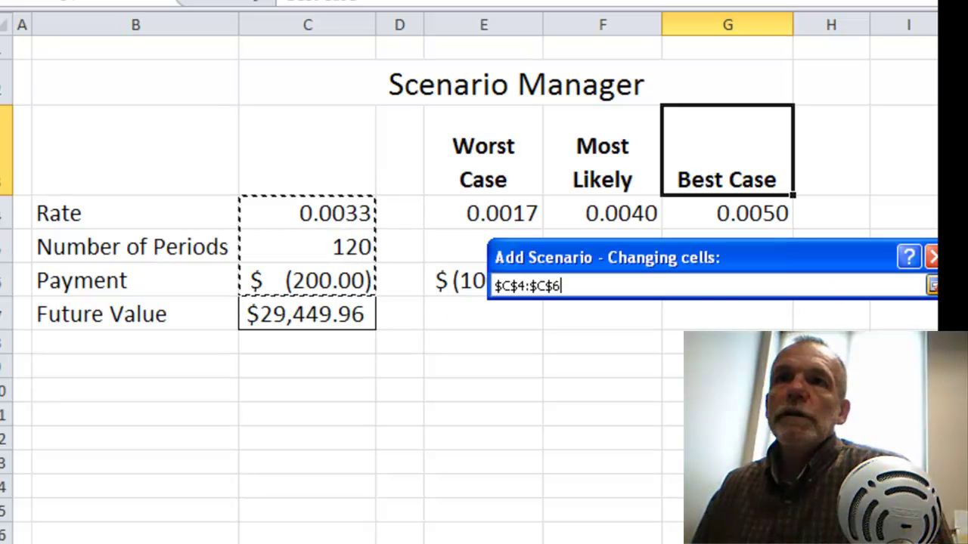
pyautogui.press('Return')
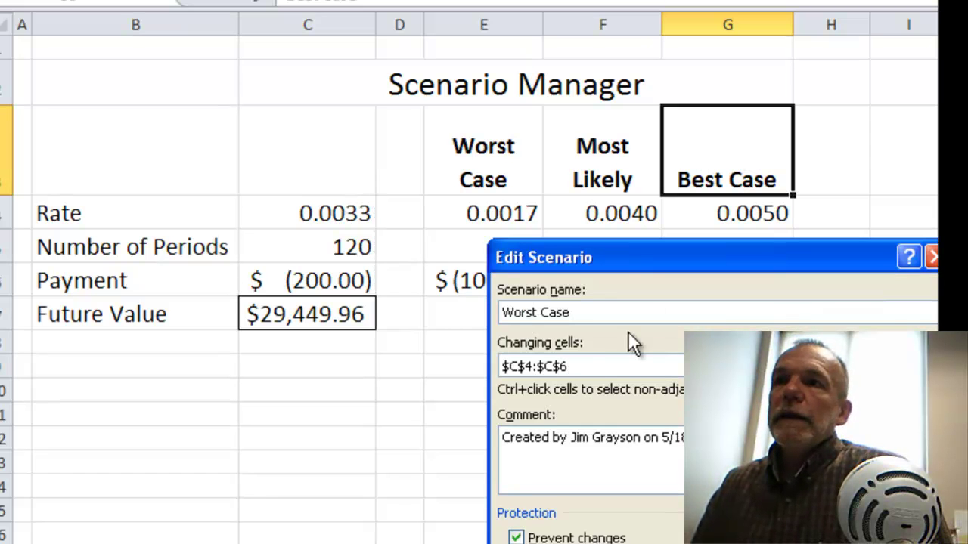
pyautogui.press('Return')
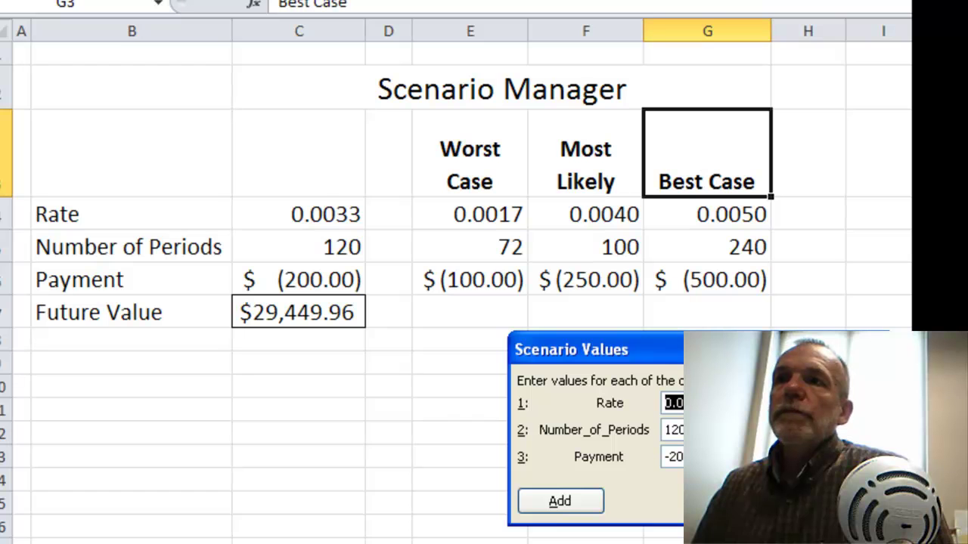
# Enter Worst Case values: Rate .0017, Number_of_Periods 72 and Payment -100
pyautogui.moveTo(756, 355); pyautogui.dragTo(643, 237)
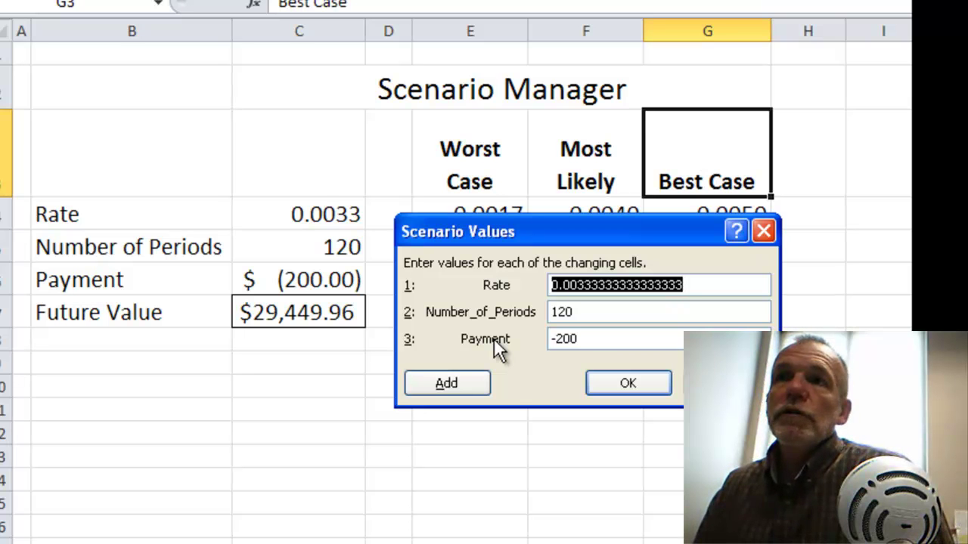
pyautogui.moveTo(552, 234); pyautogui.dragTo(560, 328)
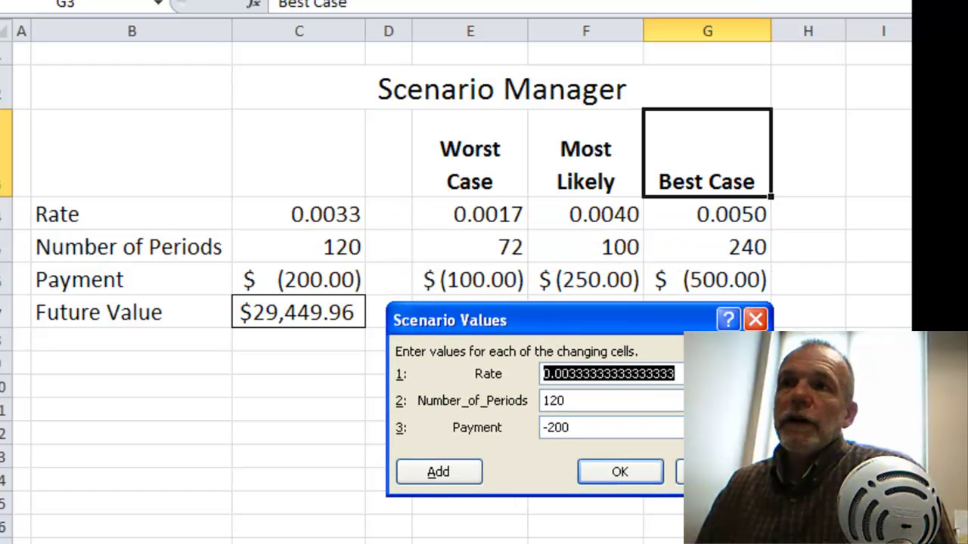
pyautogui.press('BackSpace')
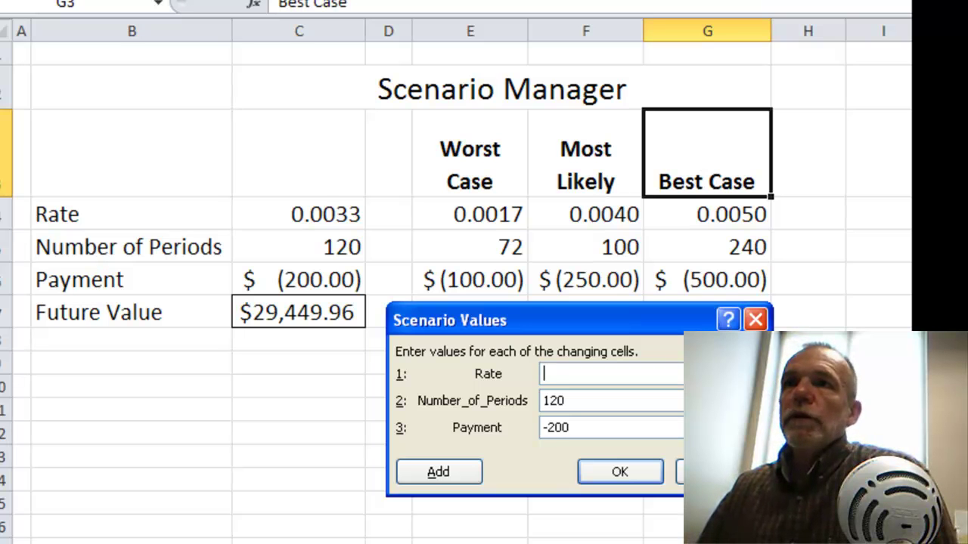
pyautogui.write('.00')
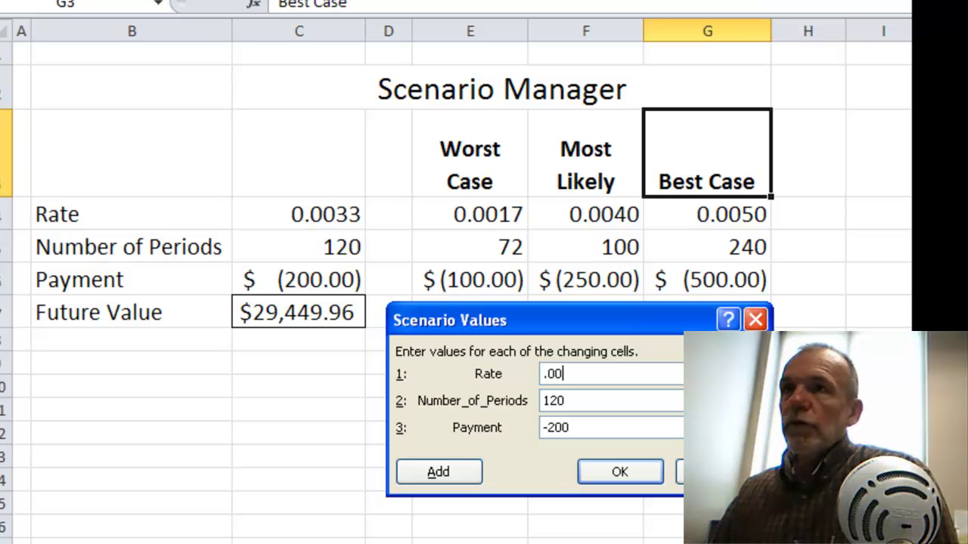
pyautogui.write('17')
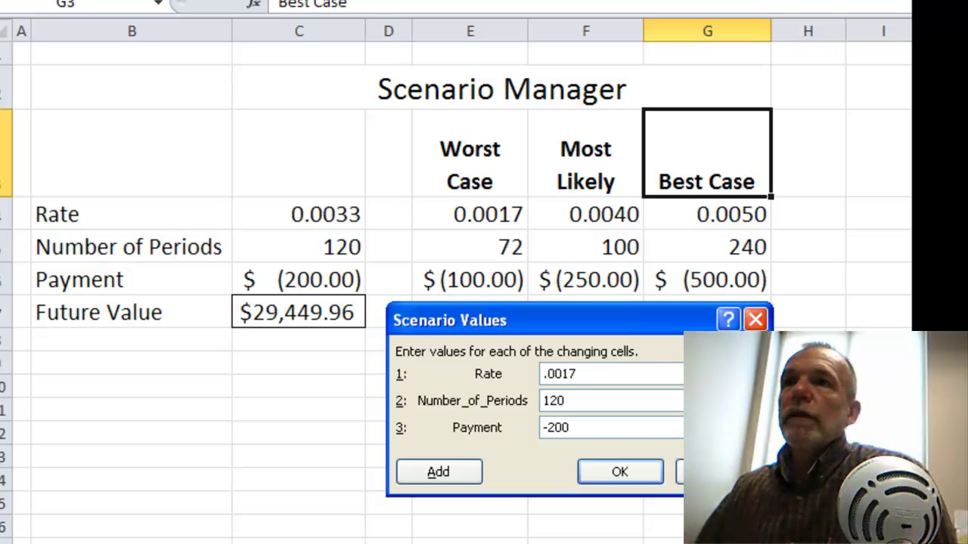
pyautogui.press('Tab')
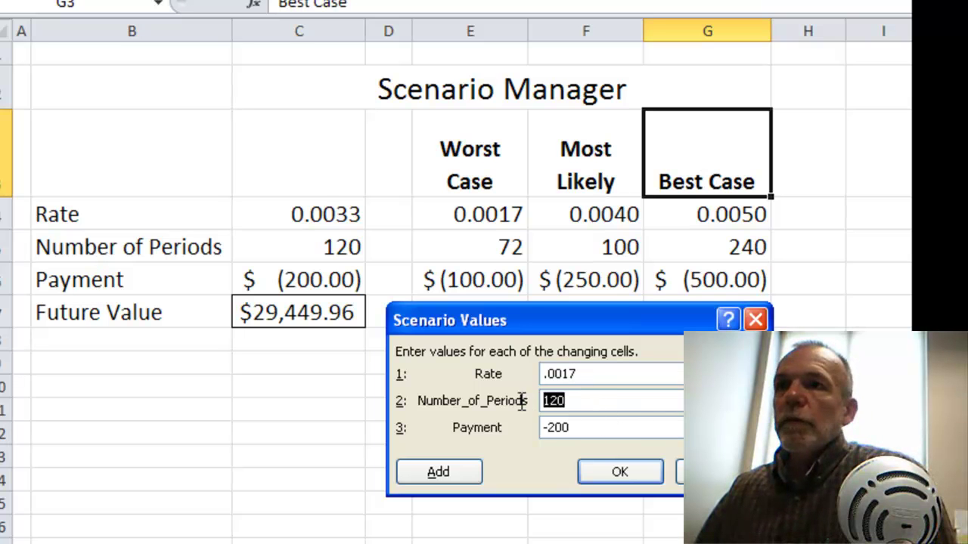
pyautogui.write('72')
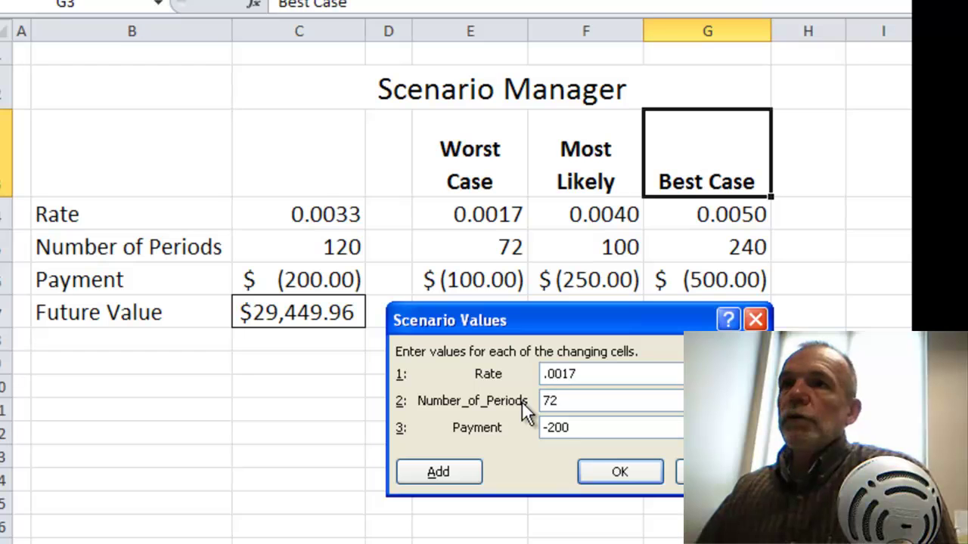
pyautogui.click(574, 428)
pyautogui.press('BackSpace')
pyautogui.press('BackSpace')
pyautogui.press('BackSpace')
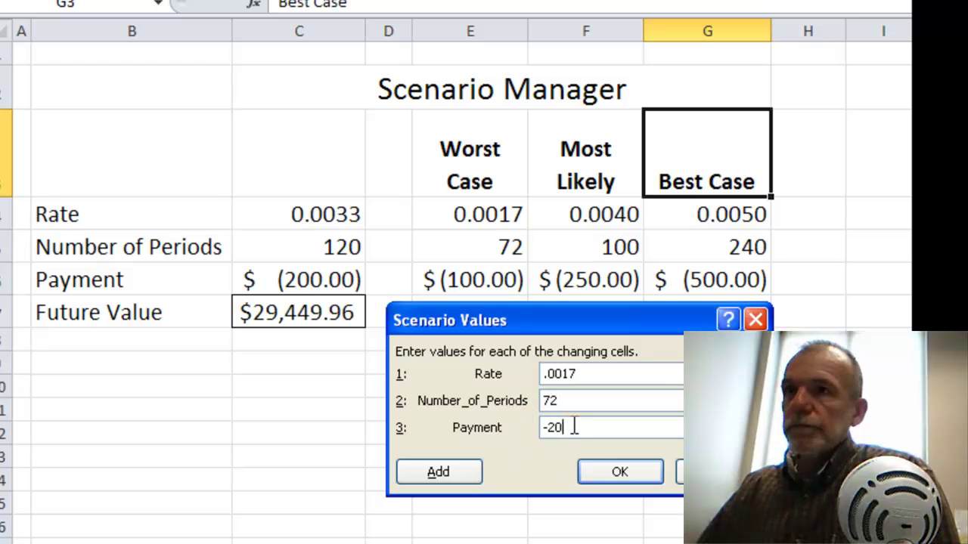
pyautogui.write('100')
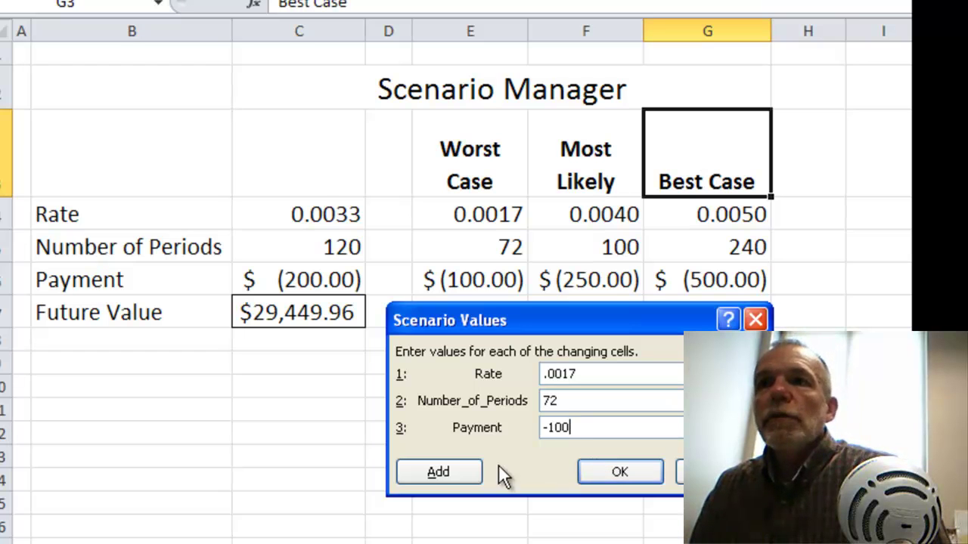
# Add a Most Likely scenario with Rate .0040, 100 periods and Payment -250
pyautogui.click(458, 468)
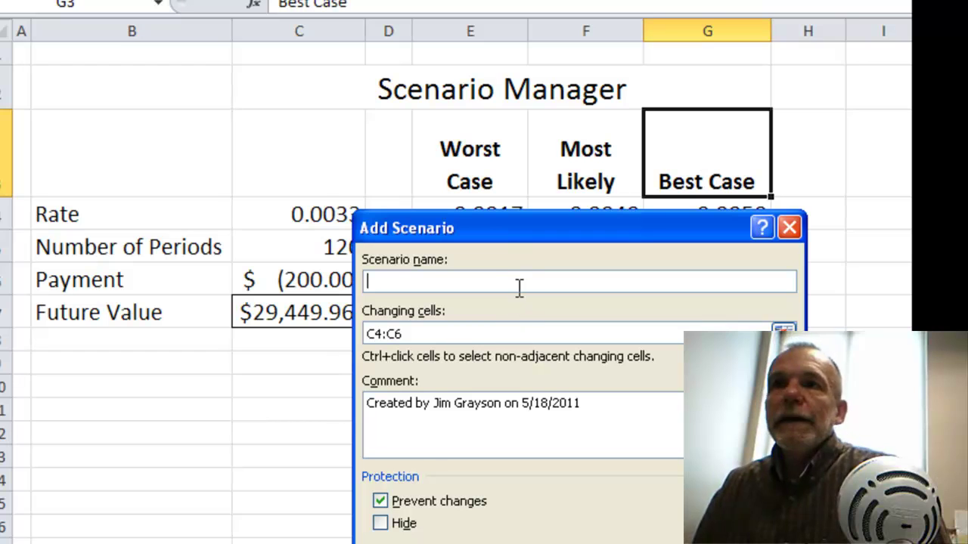
pyautogui.write('Most Likely')
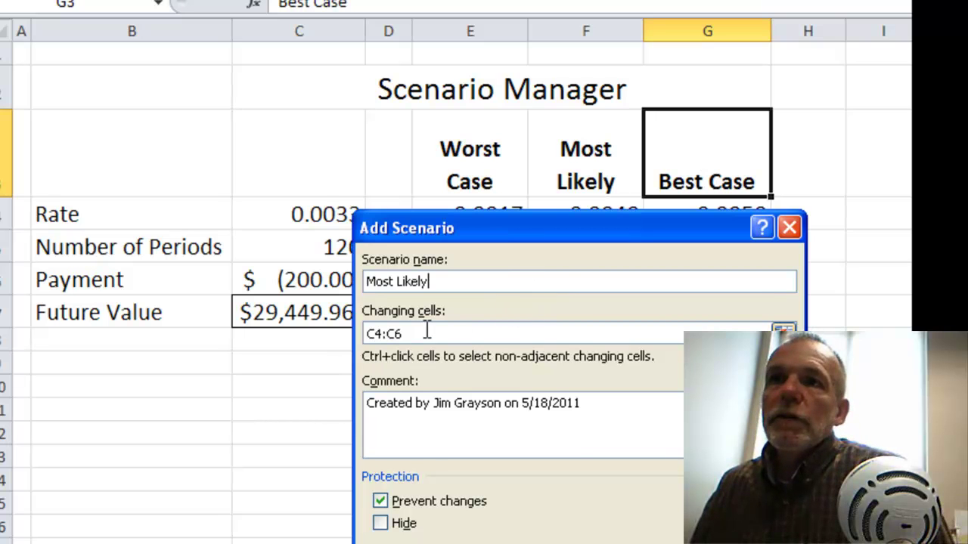
pyautogui.click(644, 540)
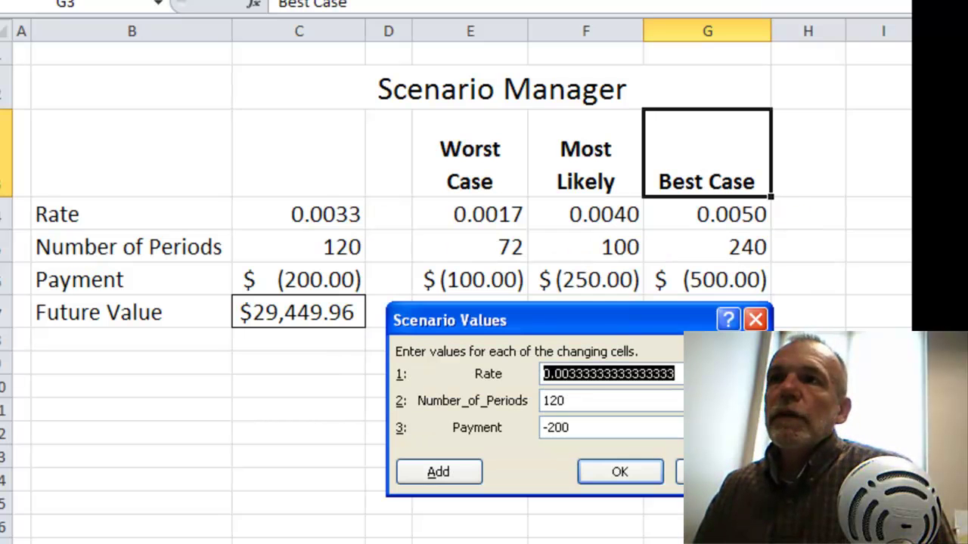
pyautogui.press('BackSpace')
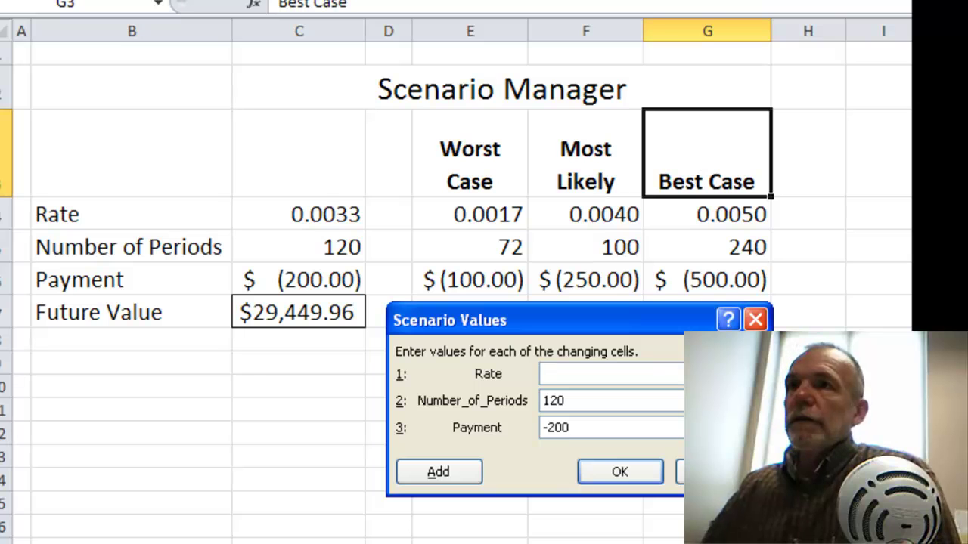
pyautogui.write('.0040')
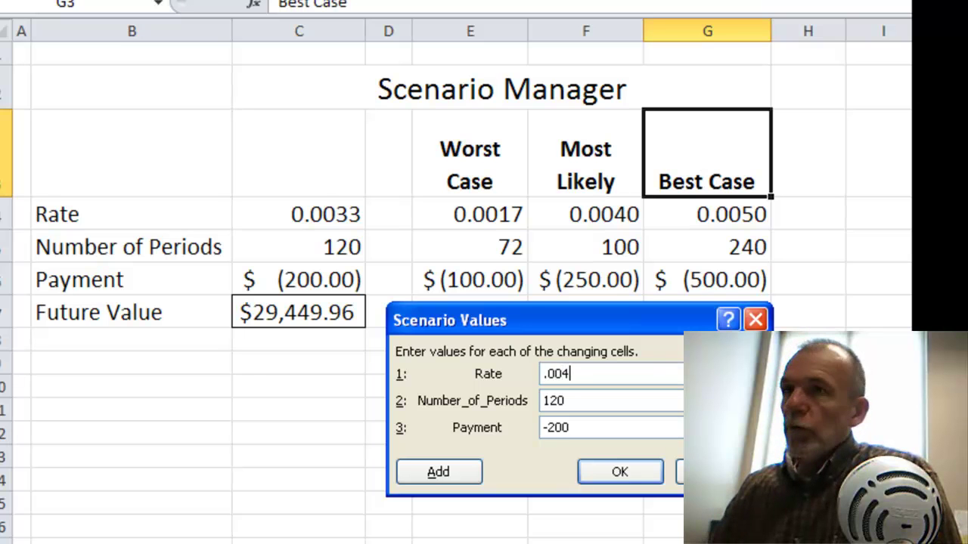
pyautogui.click(638, 401)
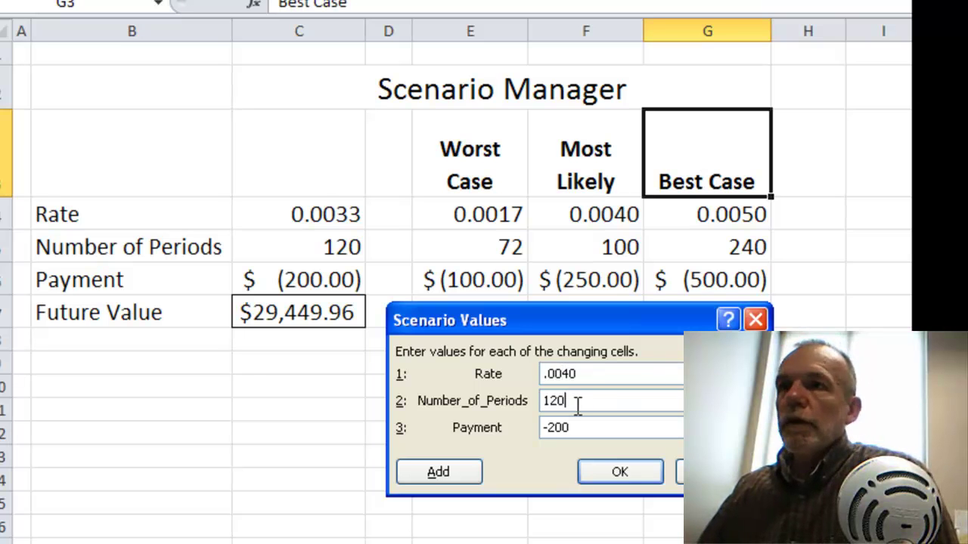
pyautogui.press('BackSpace')
pyautogui.press('BackSpace')
pyautogui.write('00')
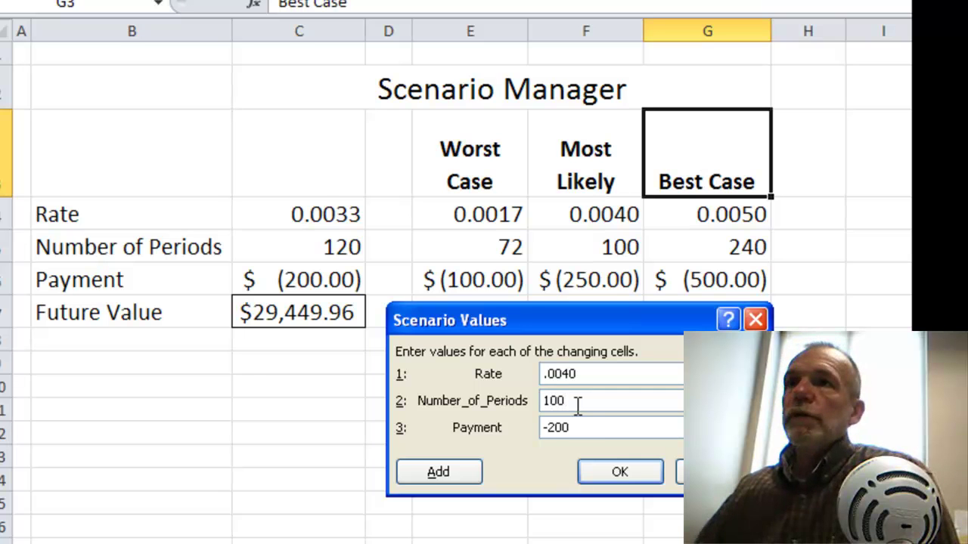
pyautogui.click(584, 428)
pyautogui.press('BackSpace')
pyautogui.press('BackSpace')
pyautogui.write('50')
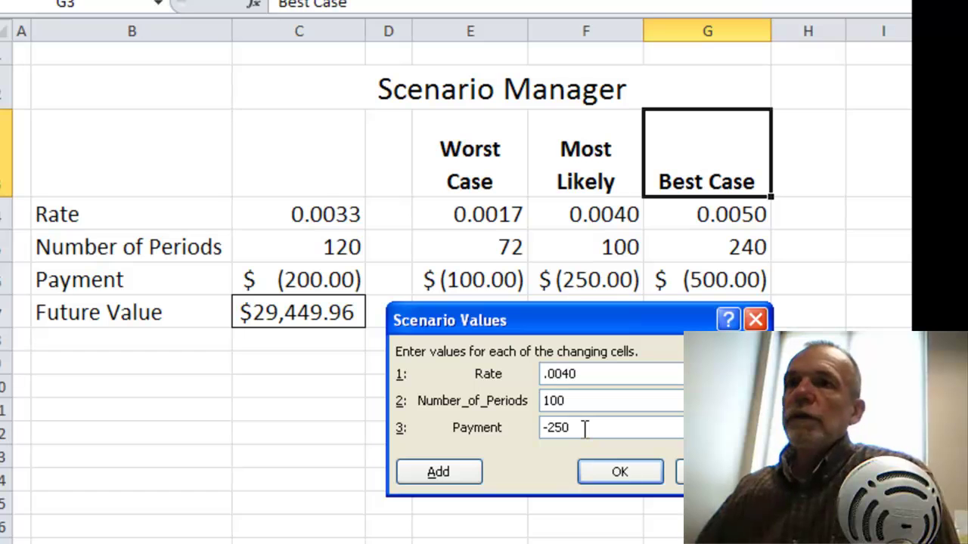
pyautogui.click(452, 478)
# Add a Best Case scenario with Rate .005, 240 periods and Payment -500
pyautogui.write('Best Case')
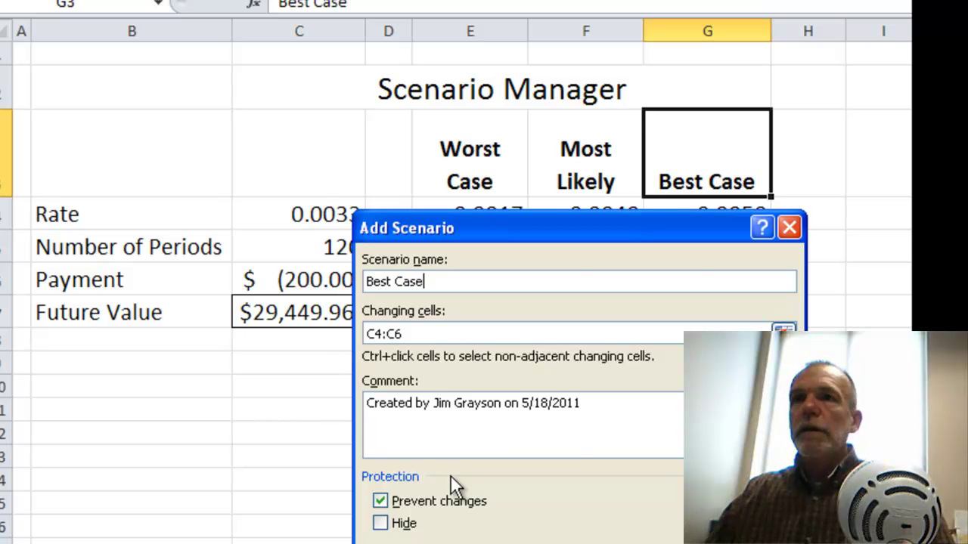
pyautogui.click(628, 542)
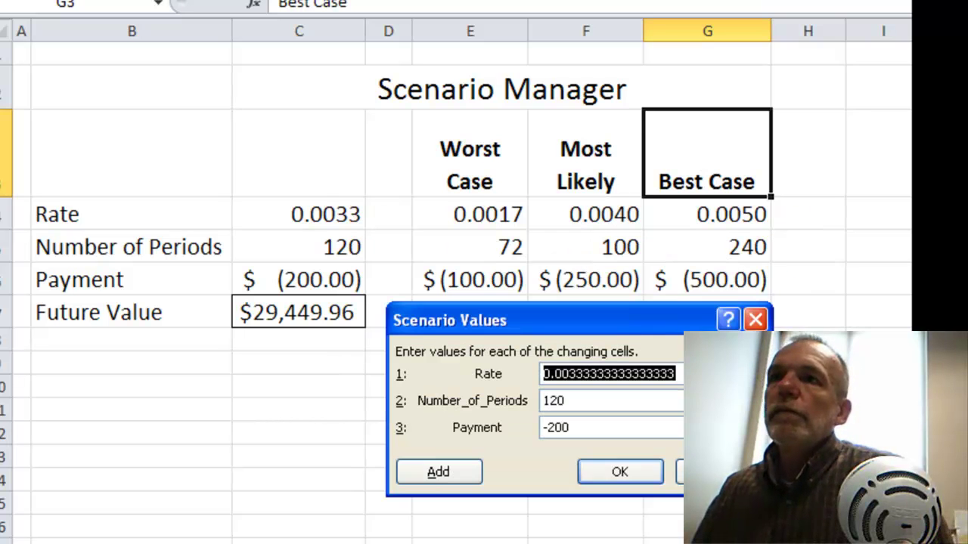
pyautogui.write('.')
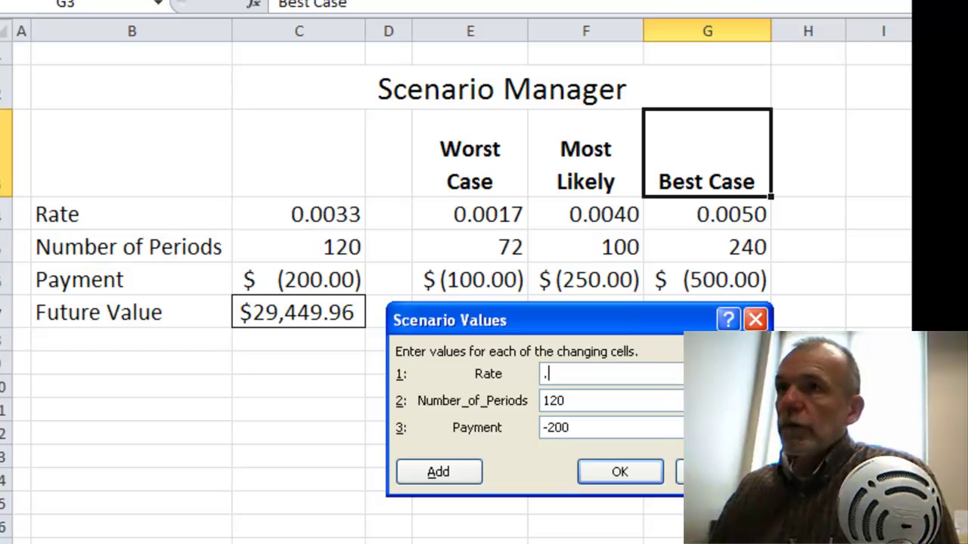
pyautogui.write('005')
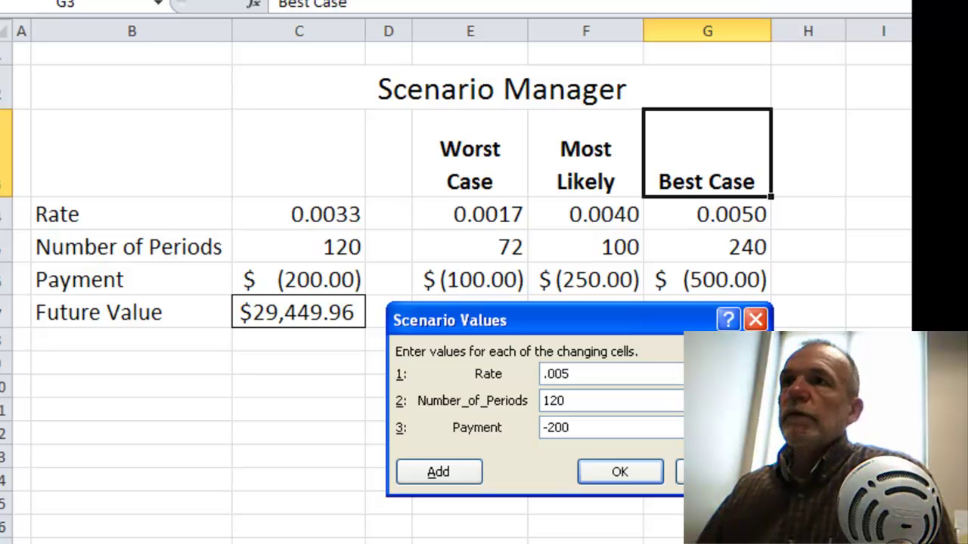
pyautogui.moveTo(679, 401); pyautogui.dragTo(503, 403)
pyautogui.write('240')
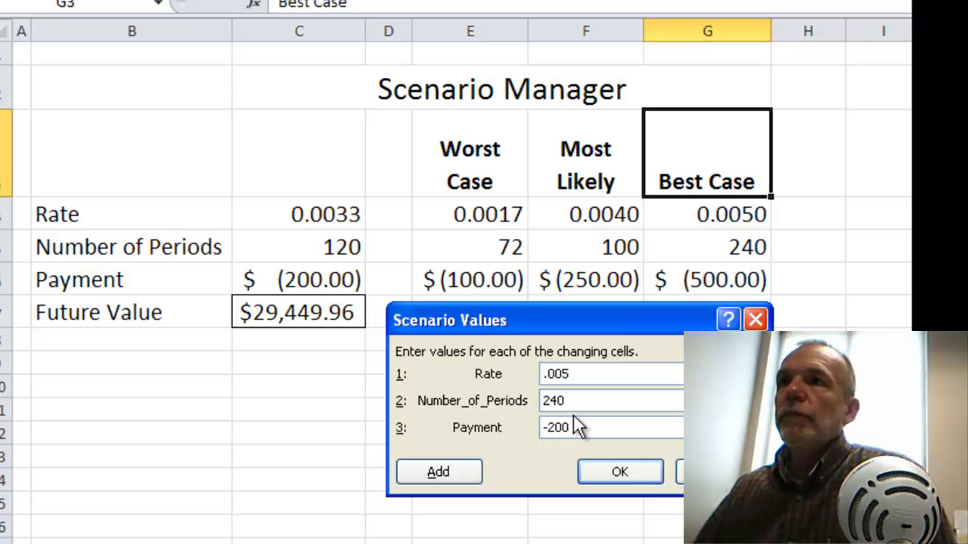
pyautogui.click(580, 422)
pyautogui.press('BackSpace')
pyautogui.press('BackSpace')
pyautogui.press('BackSpace')
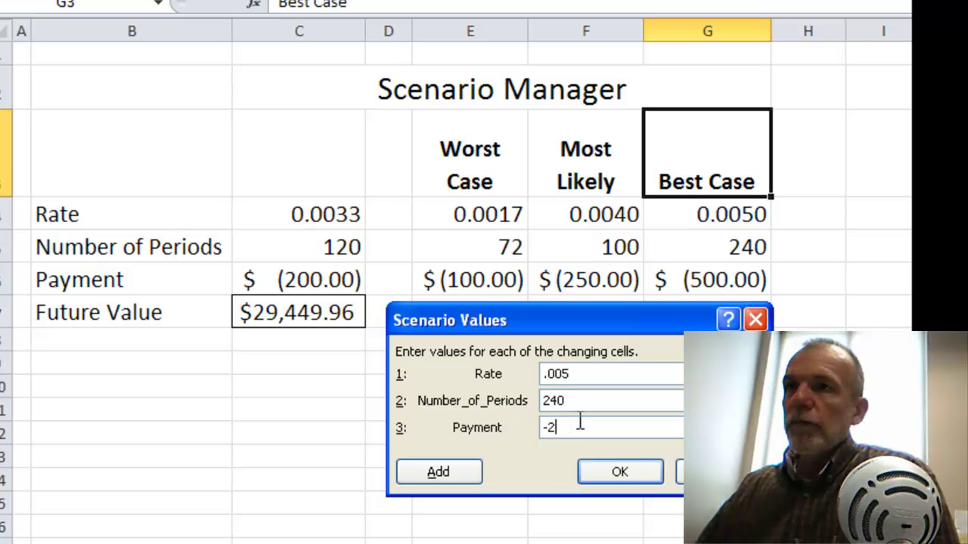
pyautogui.write('500')
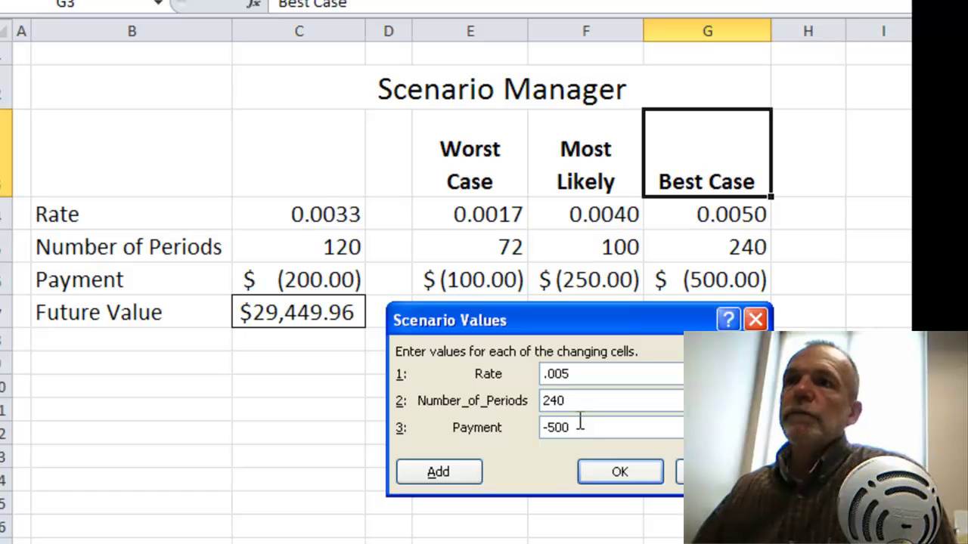
pyautogui.click(623, 476)
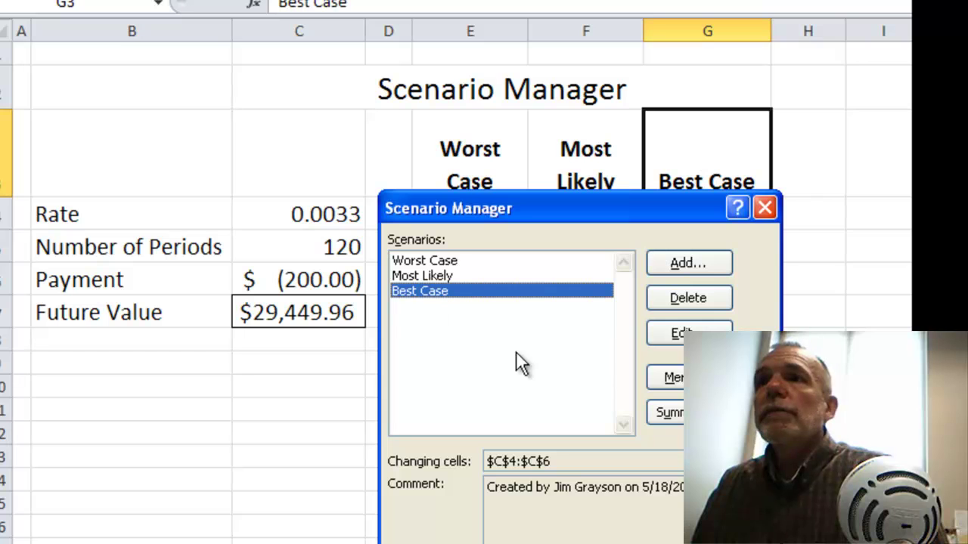
# Set up a Scenario summary report using C7 as the result cell
pyautogui.click(673, 415)
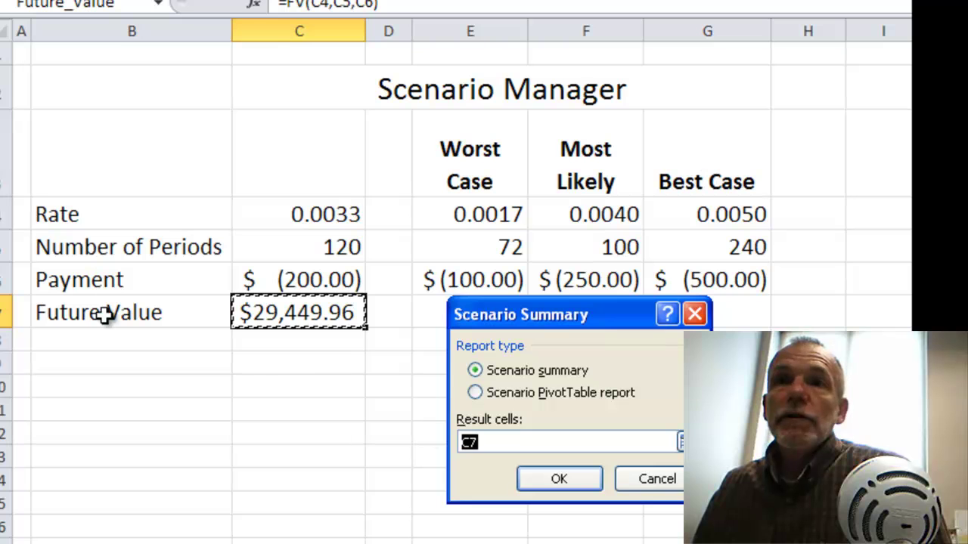
pyautogui.click(488, 439)
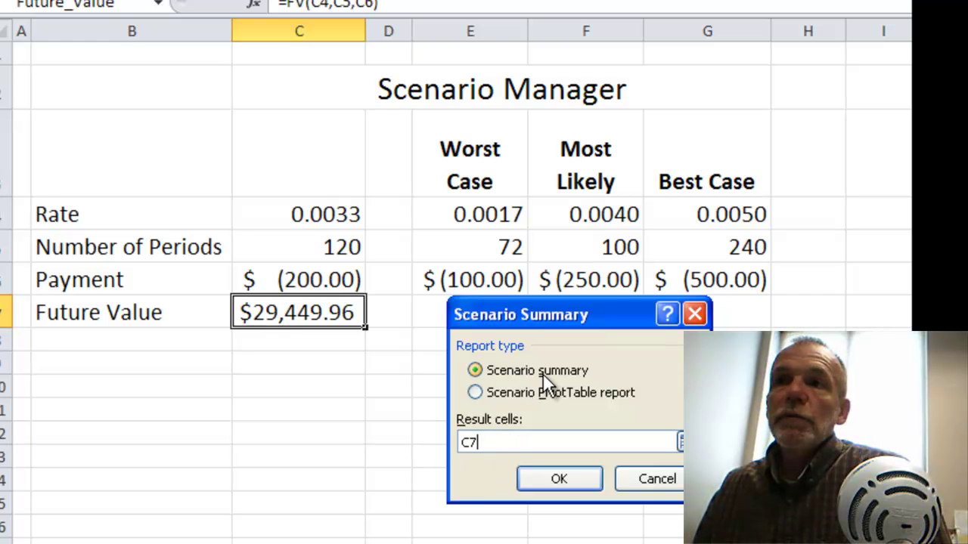
# Generate the Scenario Summary sheet showing future values $7,652.27, $30,664.68 and $231,020.45
pyautogui.click(555, 482)
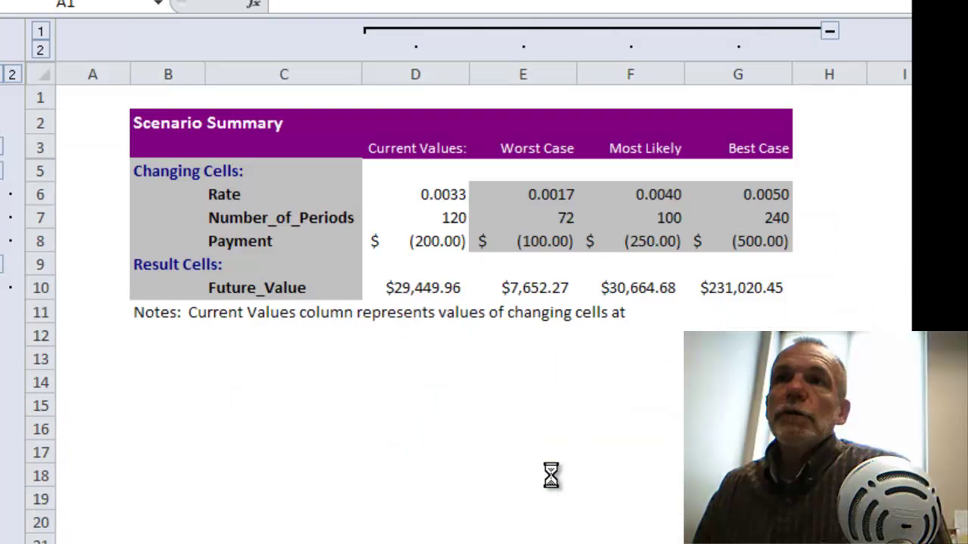